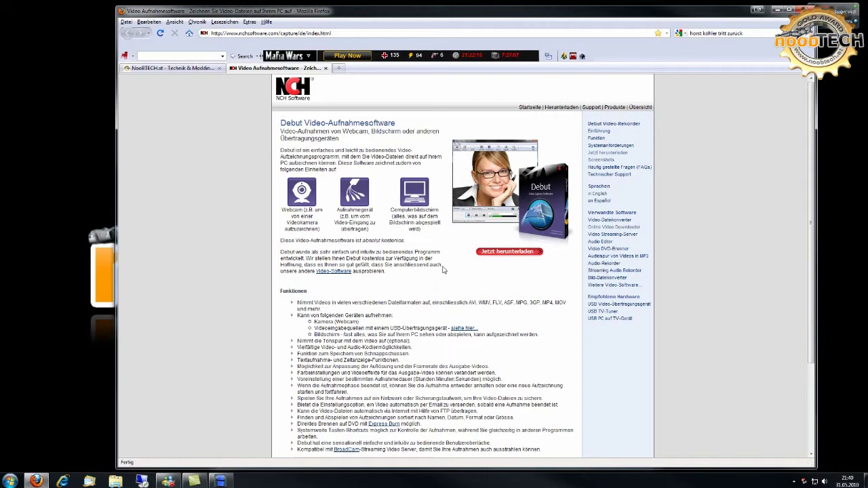
Step: Look over the Debut feature list on the NCH website, minimize the browser and switch to Debut Video Capture
scroll(447, 269, down, 3)
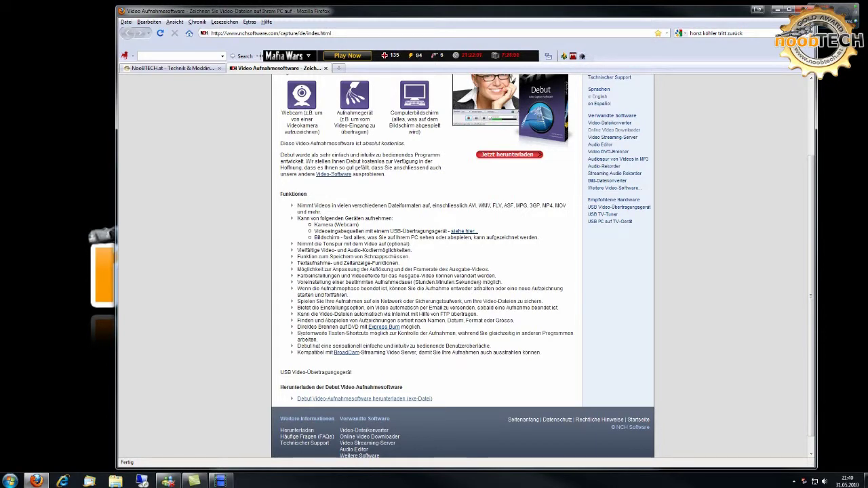
scroll(466, 291, up, 3)
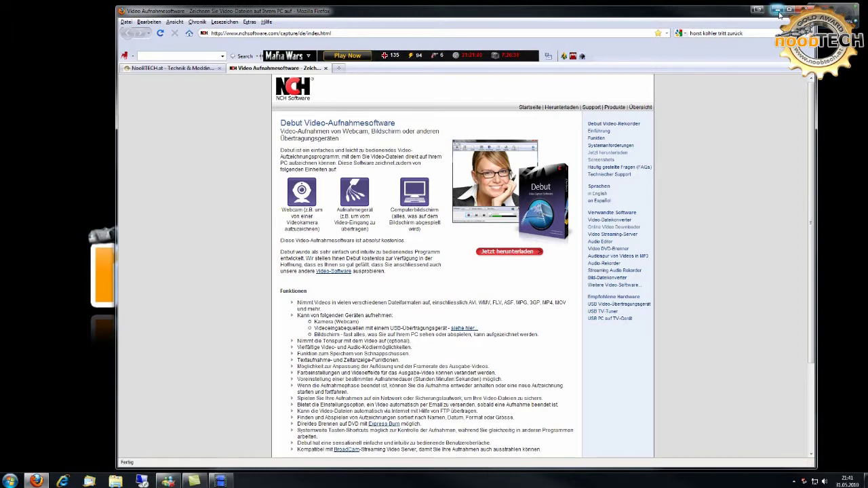
click(757, 10)
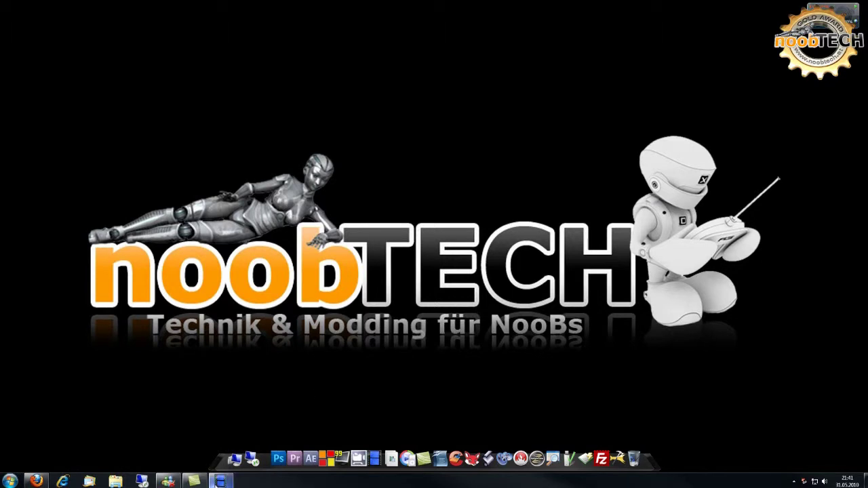
mouse_move(218, 483)
click(192, 442)
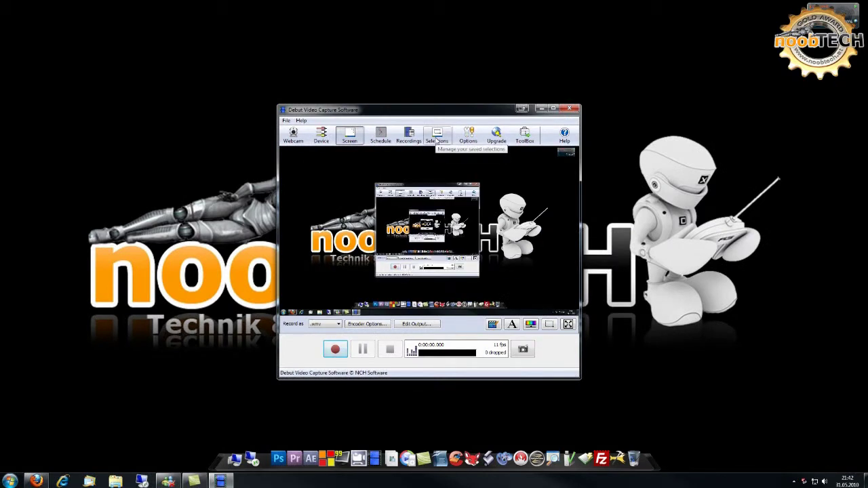
Step: Try to save a newly drawn screen rectangle in the saved selections under the name test
click(436, 137)
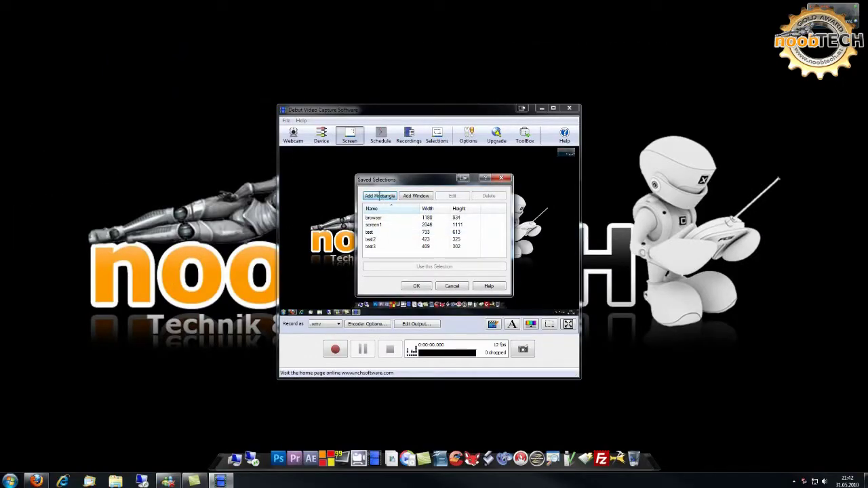
click(387, 196)
drag(231, 48, 535, 226)
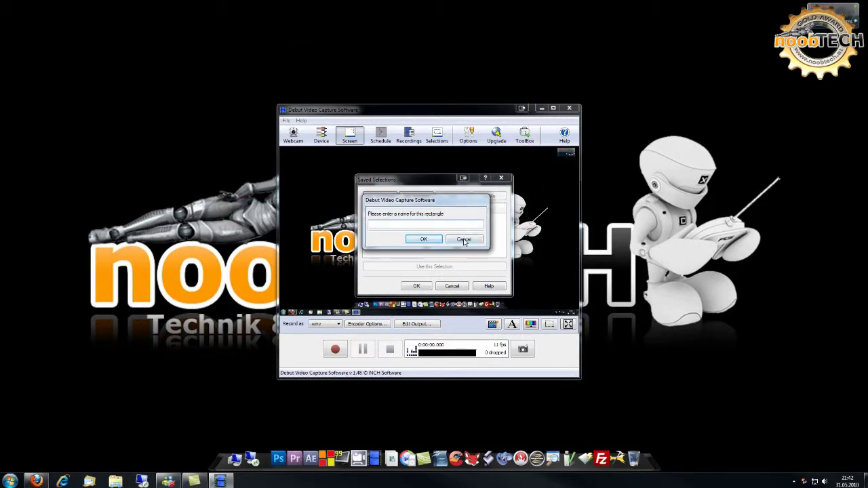
text(test)
click(434, 239)
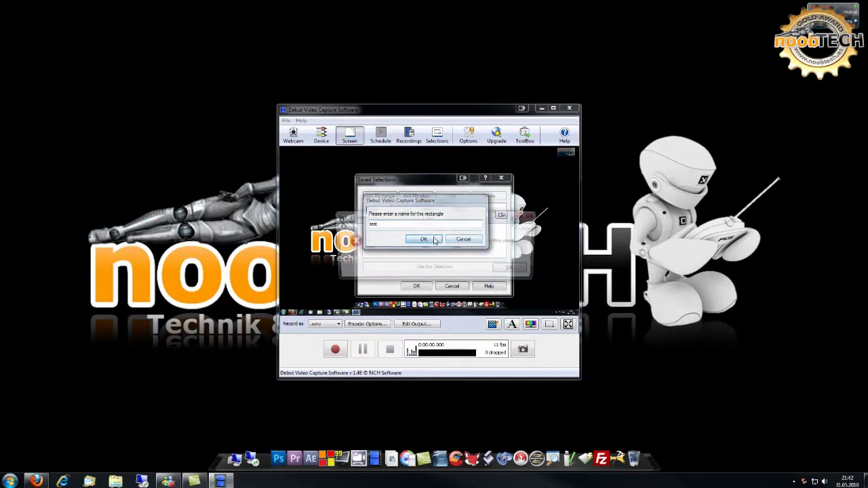
click(513, 270)
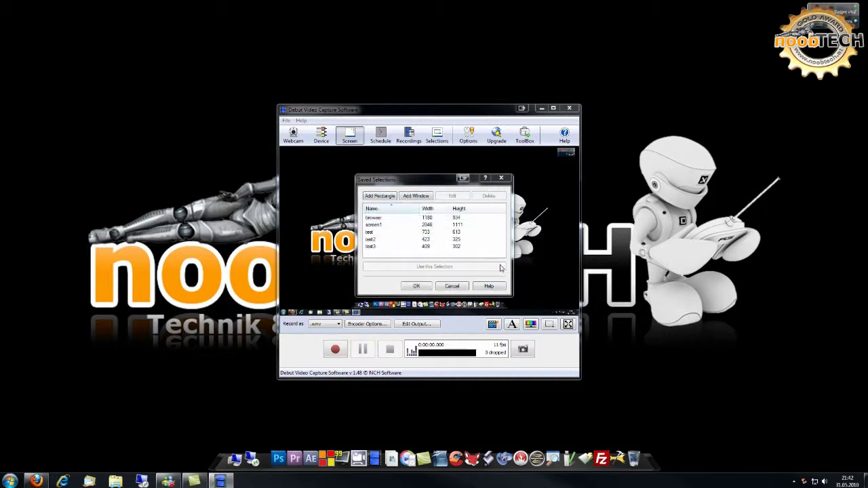
Step: Add a drawn rectangle of about 718 × 420 to the saved selections as test5, and cancel the selections dialog
click(393, 226)
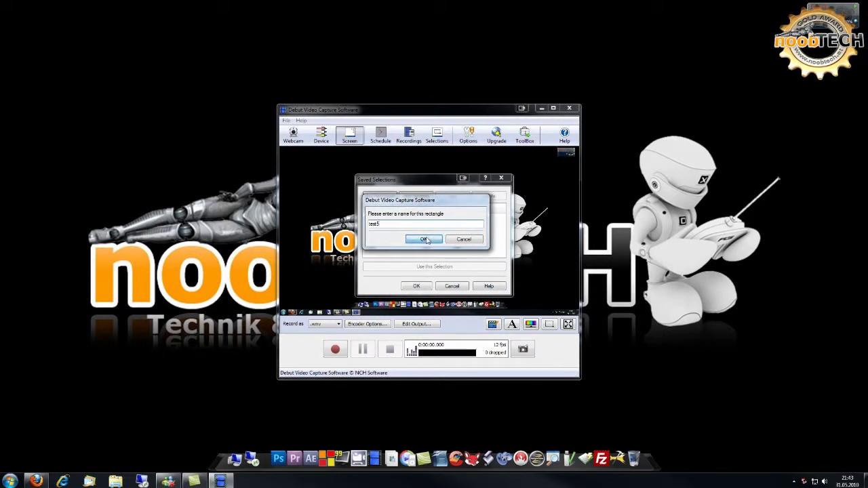
click(423, 239)
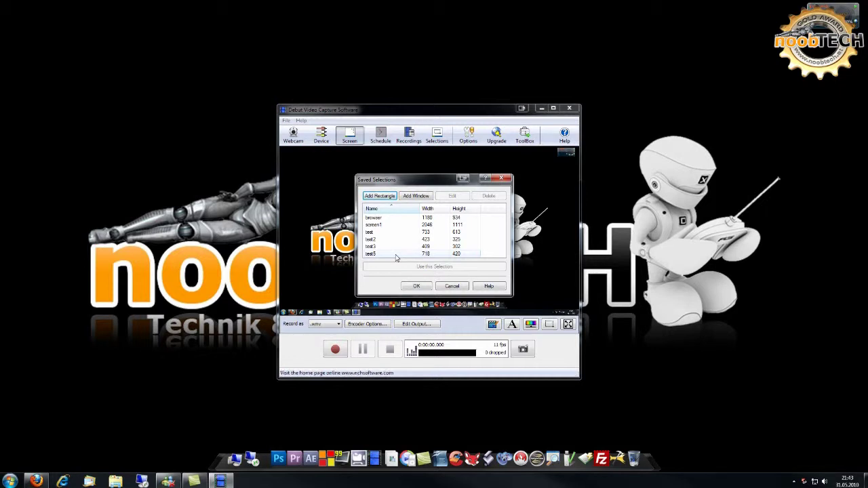
click(395, 255)
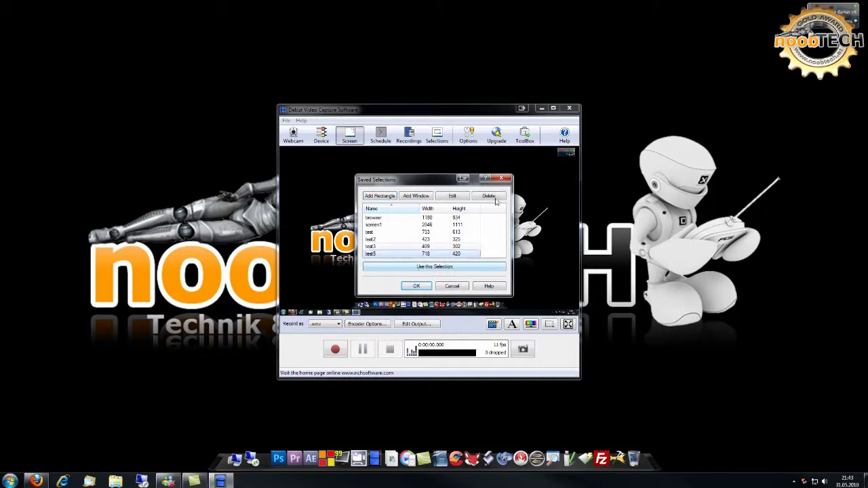
click(455, 287)
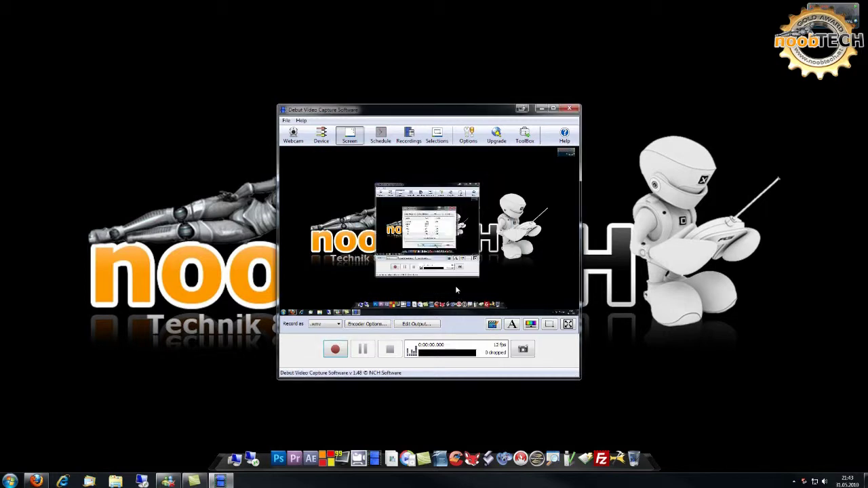
Step: Review the device, output, hot-key, snapshot and other recording options, leaving the dialog without saving
click(470, 142)
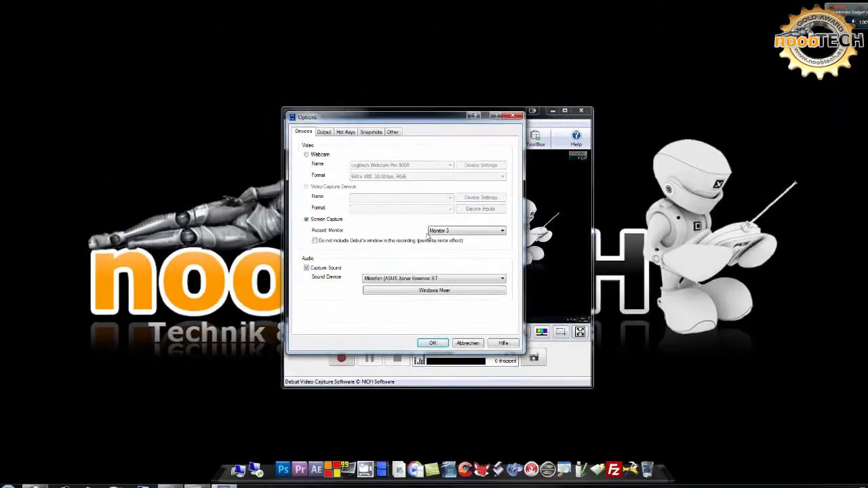
click(219, 36)
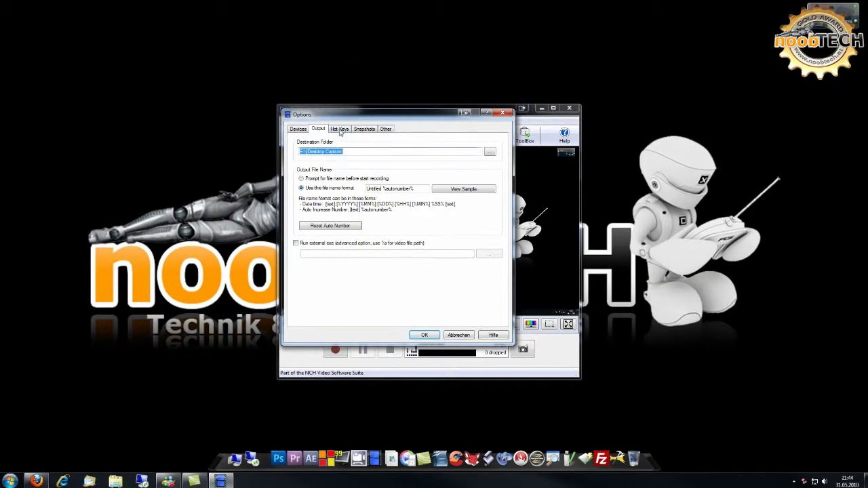
click(340, 129)
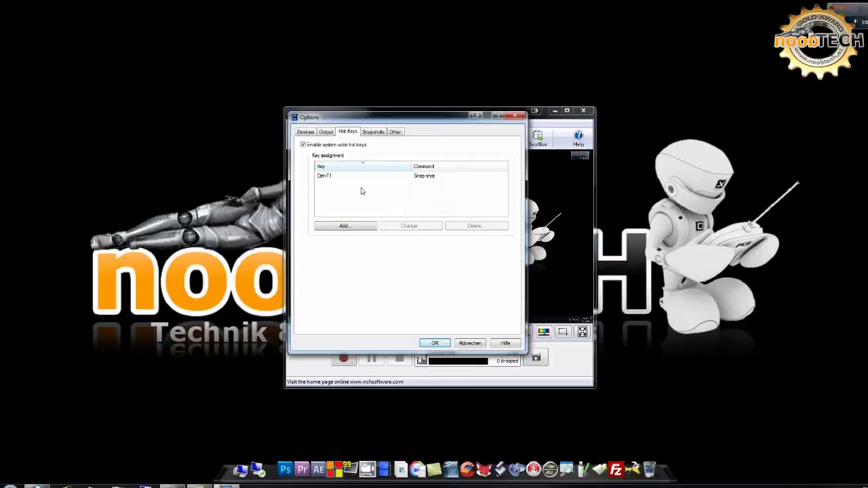
click(364, 128)
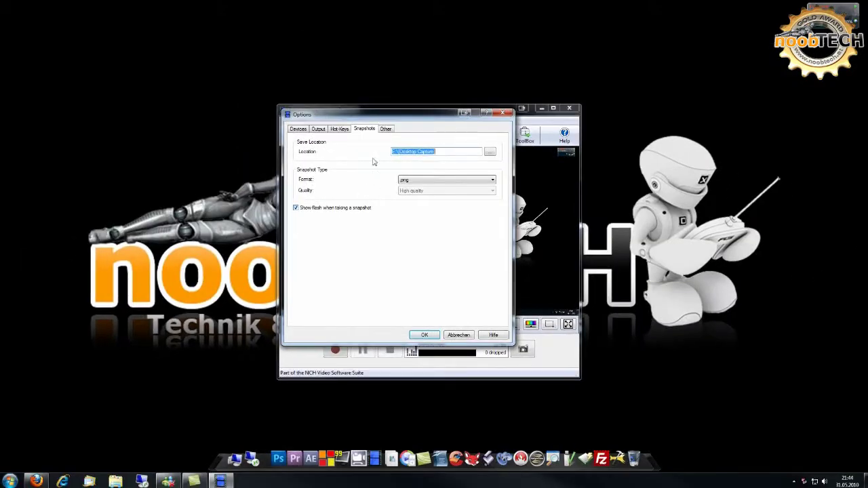
click(386, 129)
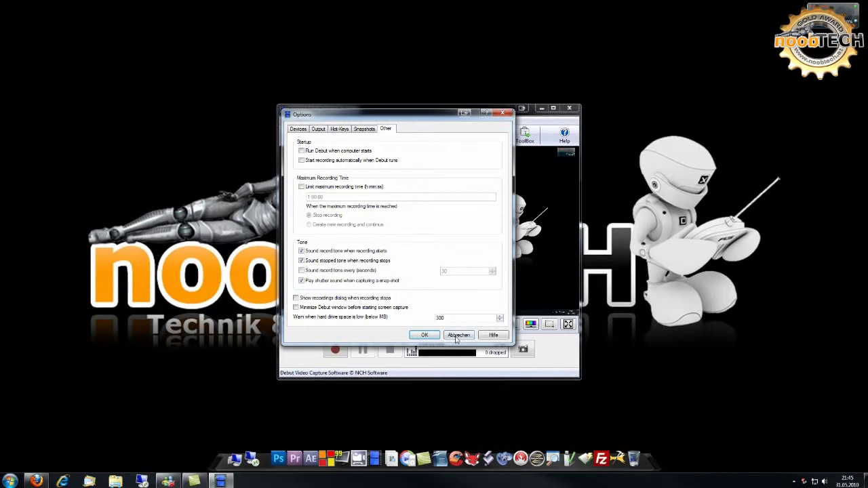
click(458, 335)
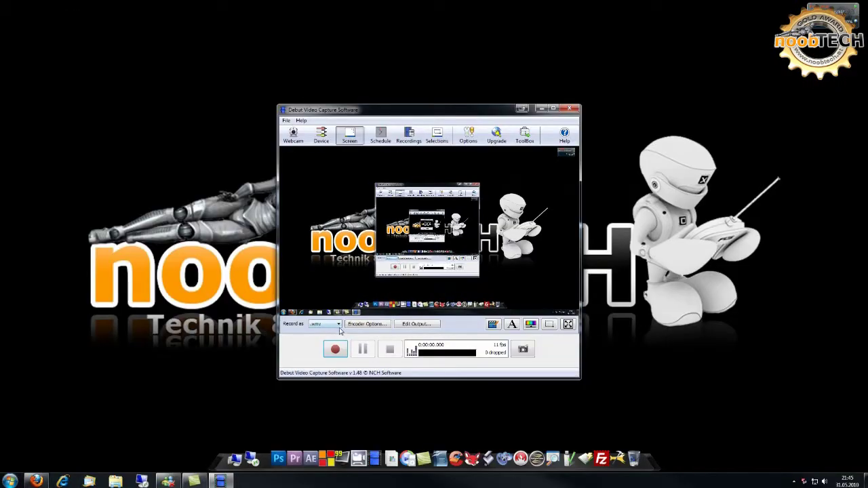
Step: Set the recording format to .wmv and examine its video and sound encoder settings without changing them
click(434, 242)
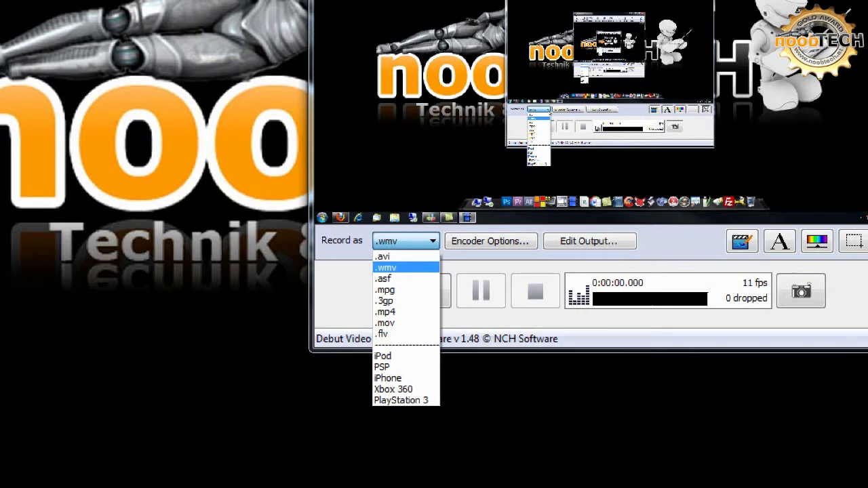
click(385, 267)
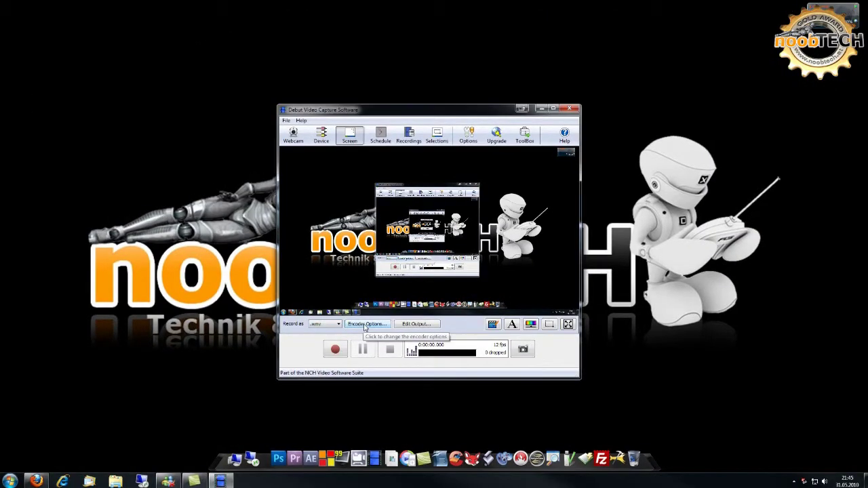
click(365, 326)
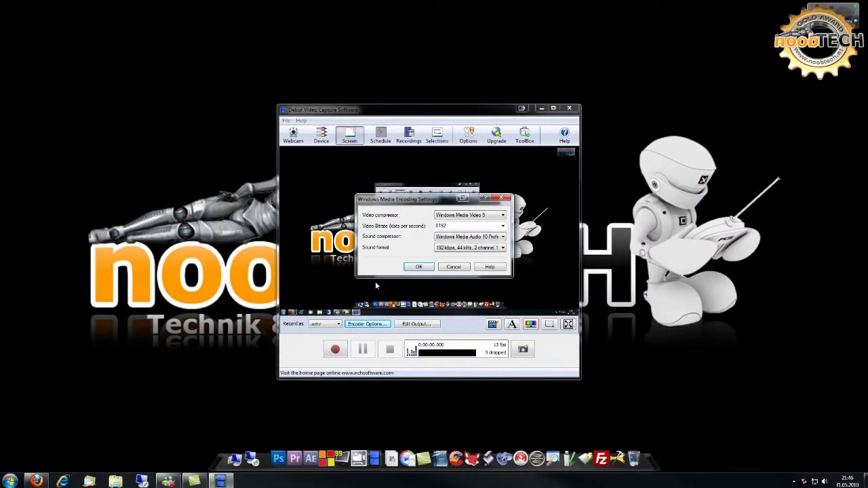
click(453, 267)
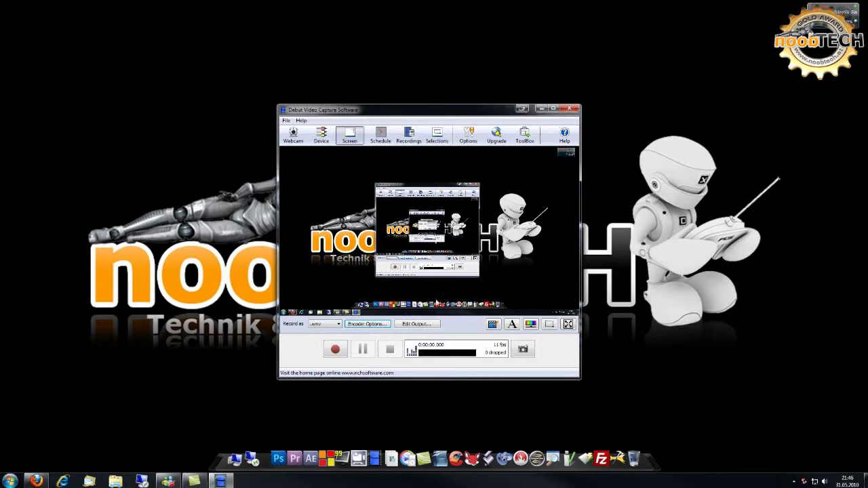
Step: Examine the resize and frame rate output options, and try to open the watermark video effects, declining the upgrade
click(417, 324)
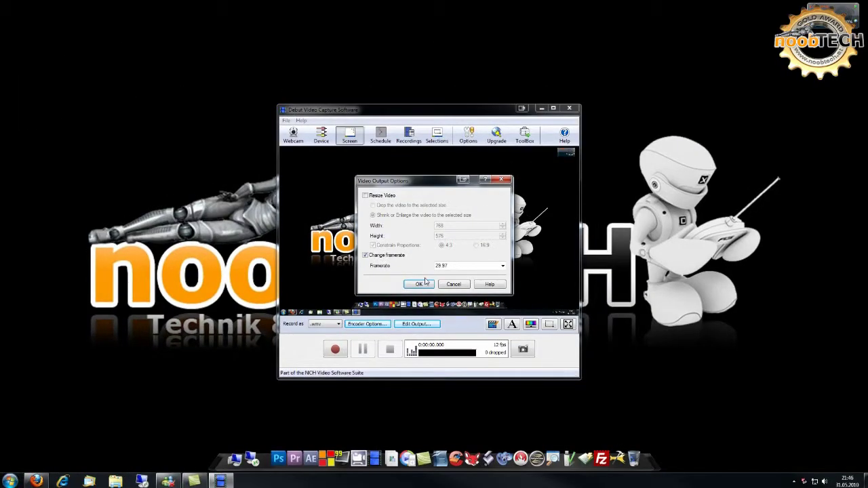
click(492, 257)
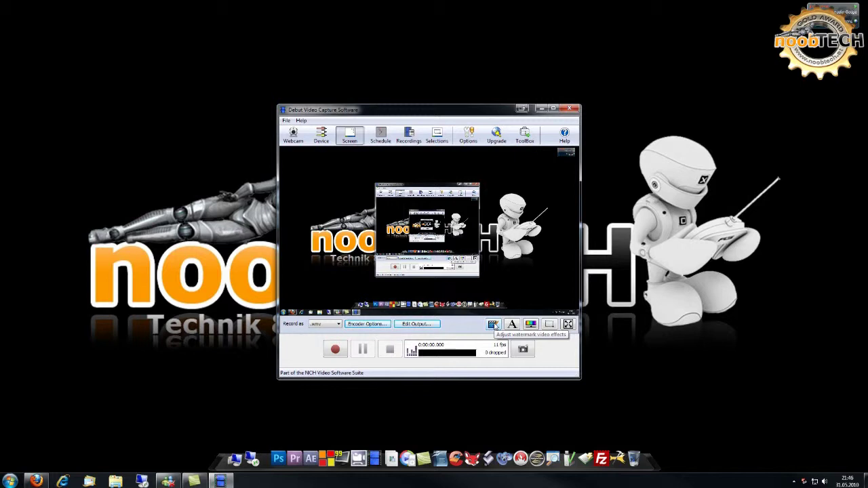
click(493, 325)
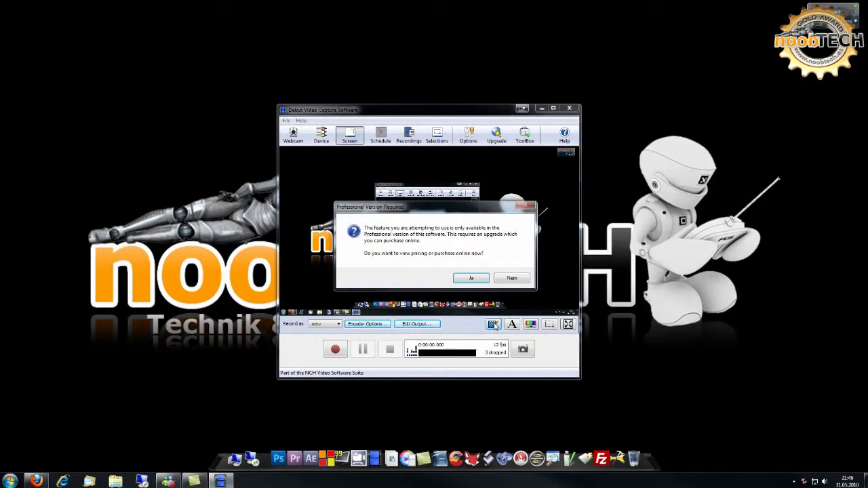
click(504, 280)
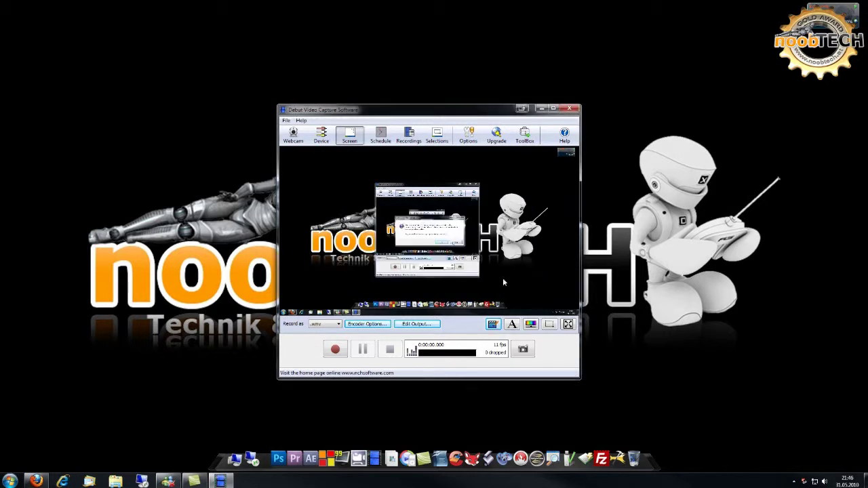
Step: Add the text caption "NooBTECH.at" to the video and set its font colour to red (Rot)
click(512, 325)
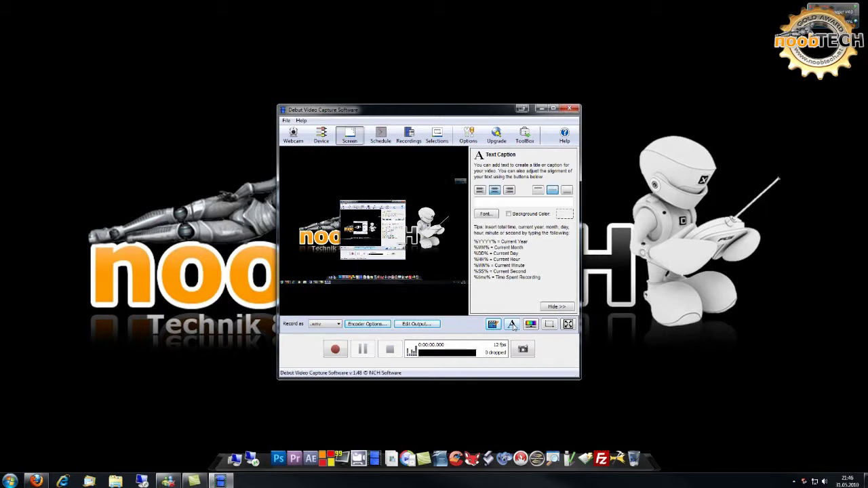
click(499, 203)
text(NooBTECH.at)
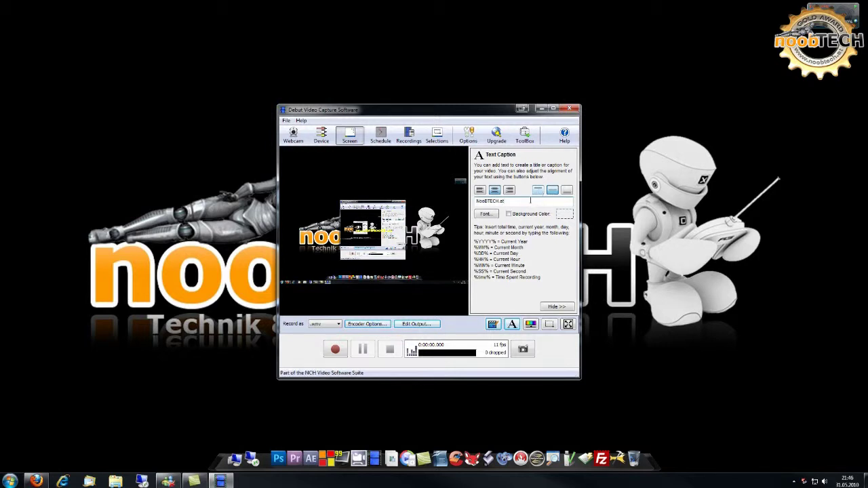
click(489, 215)
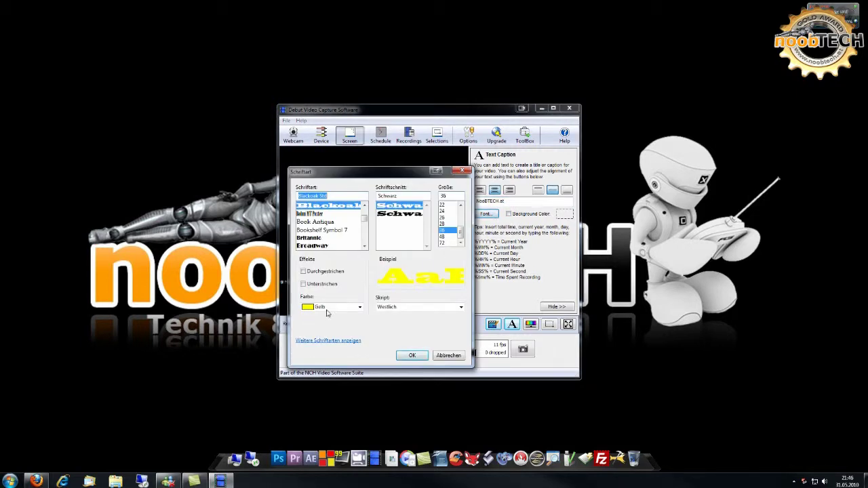
click(339, 309)
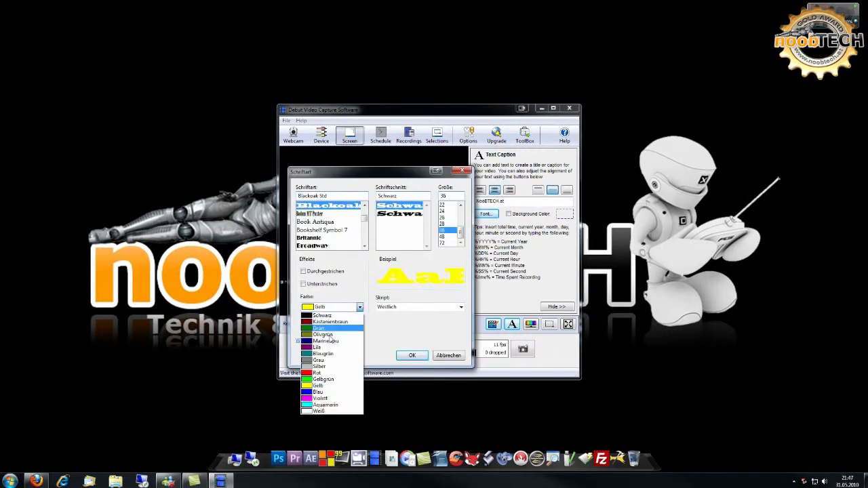
click(323, 373)
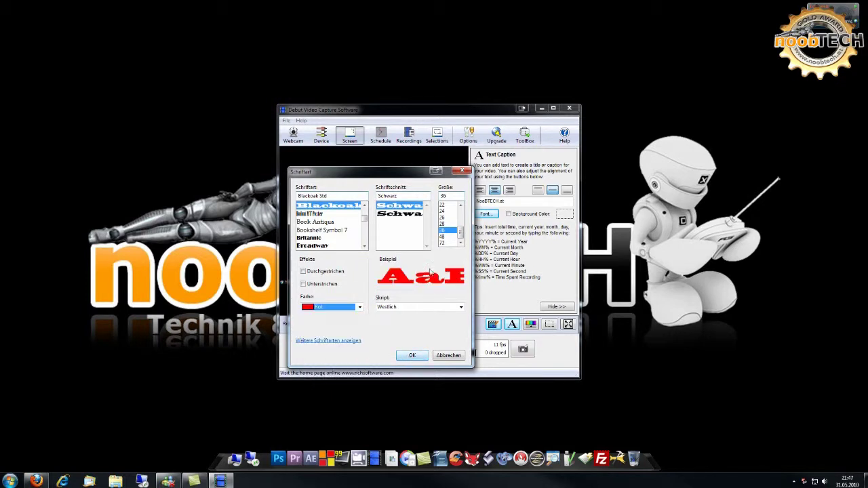
click(412, 355)
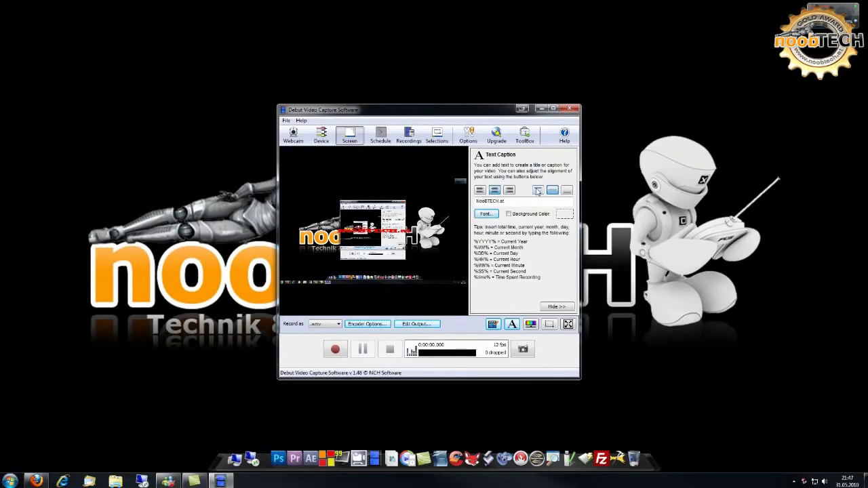
Step: Try the caption alignments, align it to the top right of the video, and delete the caption text
click(537, 191)
click(567, 191)
click(479, 191)
click(509, 191)
click(537, 190)
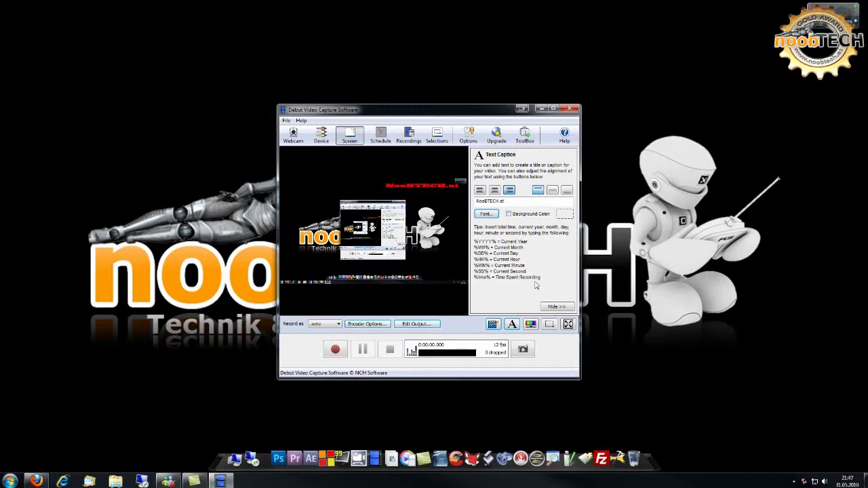
drag(508, 201, 448, 206)
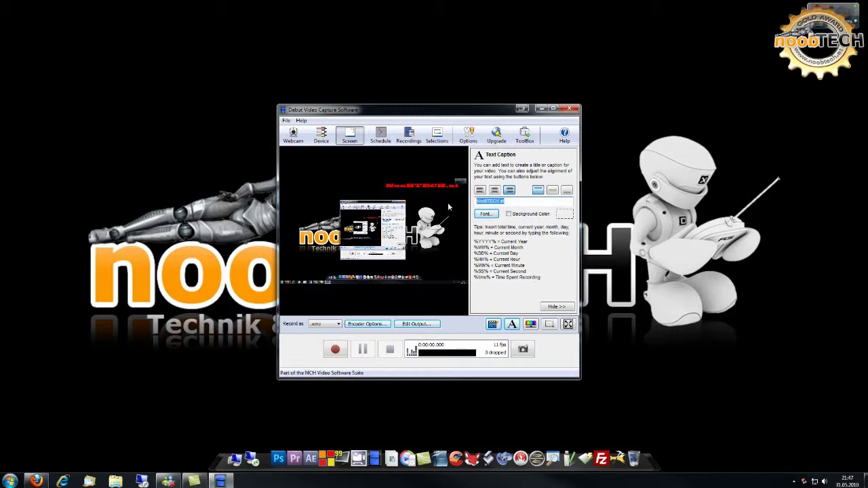
key(Delete)
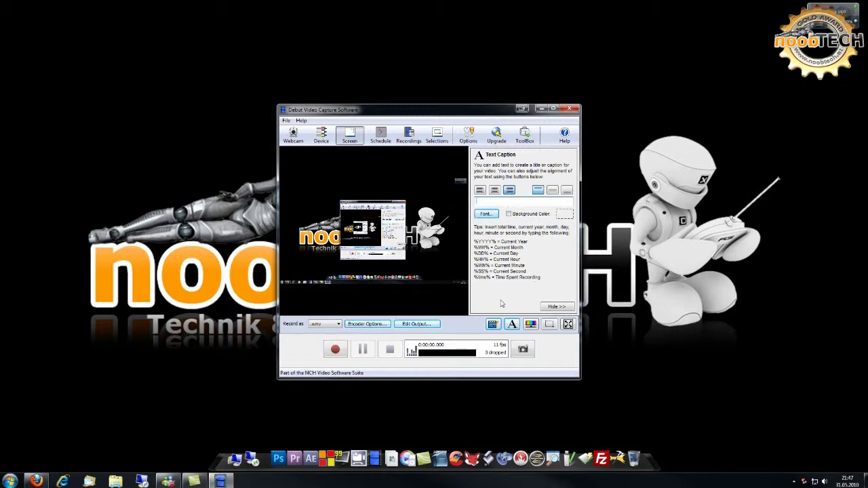
Step: Try the Black and White, Negative and Sepia colour filters on the video and switch the filter off again
click(555, 306)
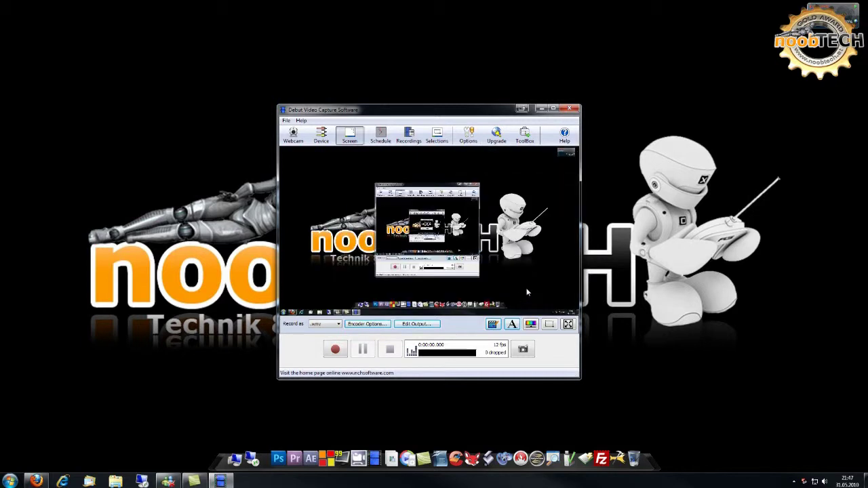
click(530, 324)
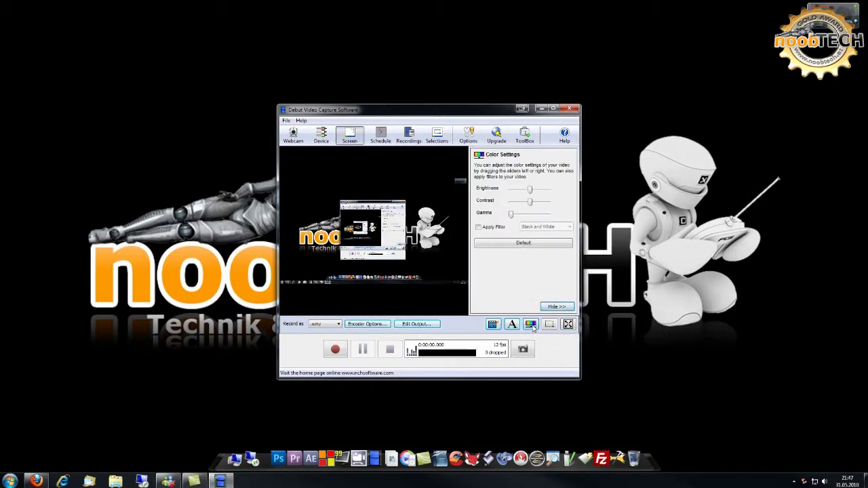
click(478, 228)
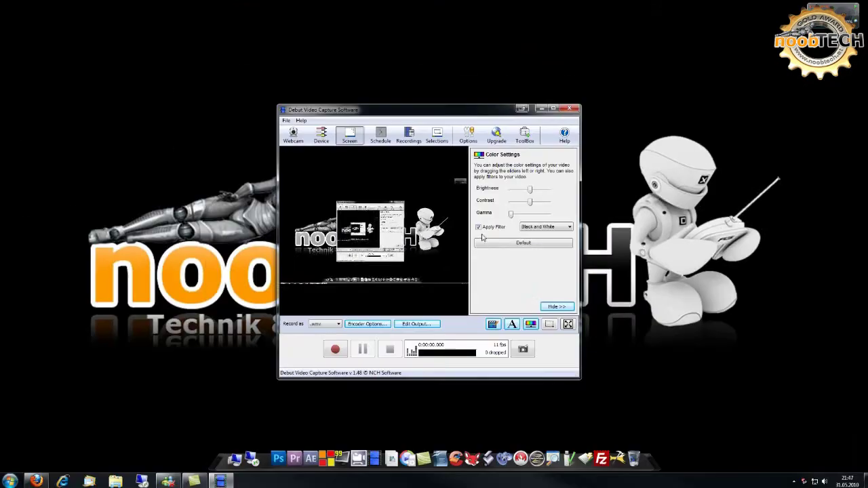
click(569, 241)
click(532, 238)
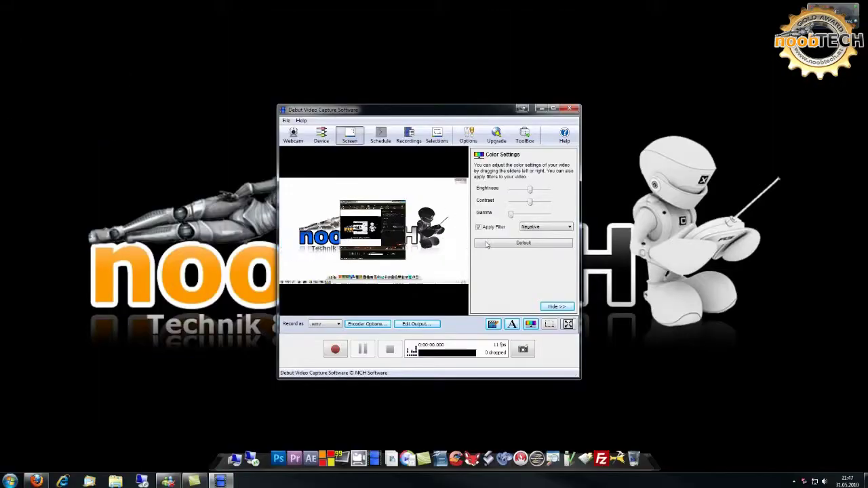
click(546, 226)
click(539, 239)
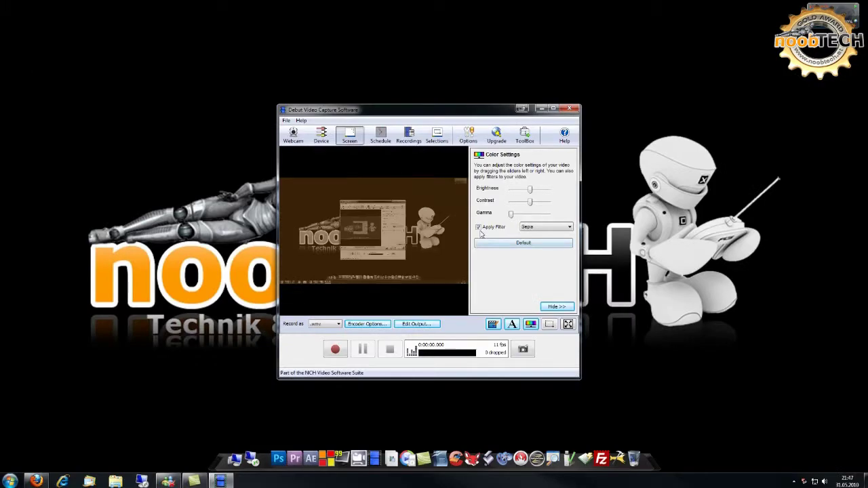
click(441, 196)
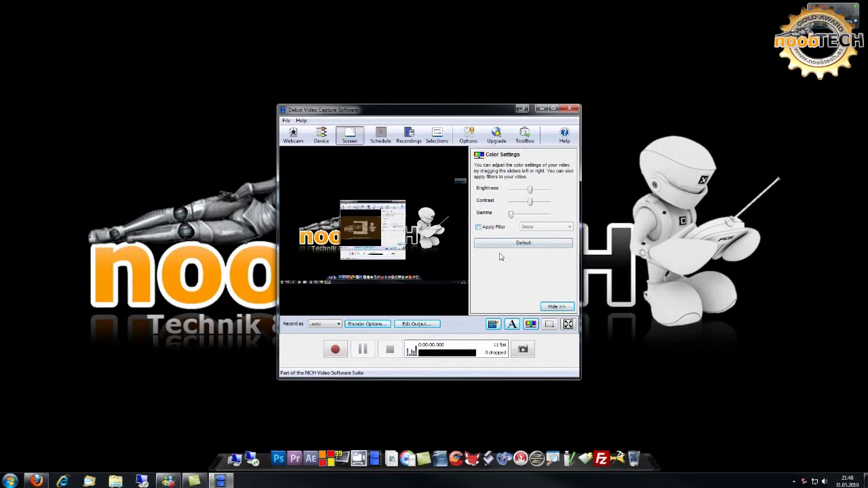
click(557, 307)
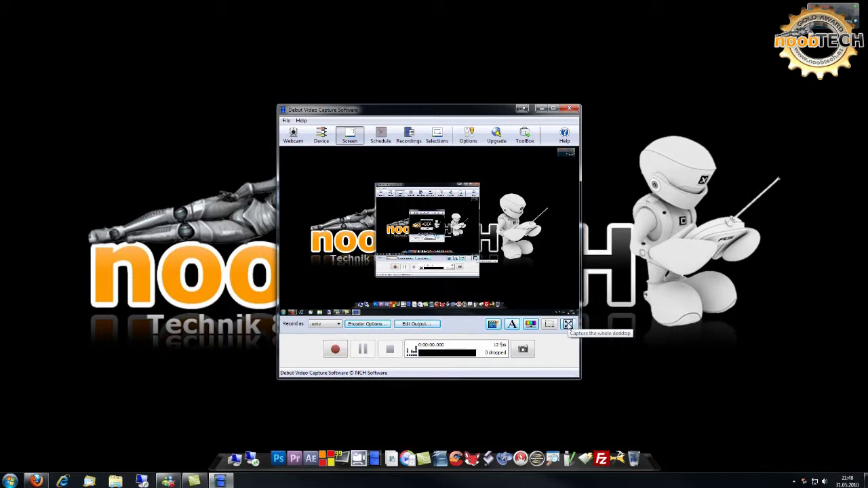
Step: Exclude Debut's own window from the screen recording to prevent the mirror effect, and move the window to check the preview
click(471, 142)
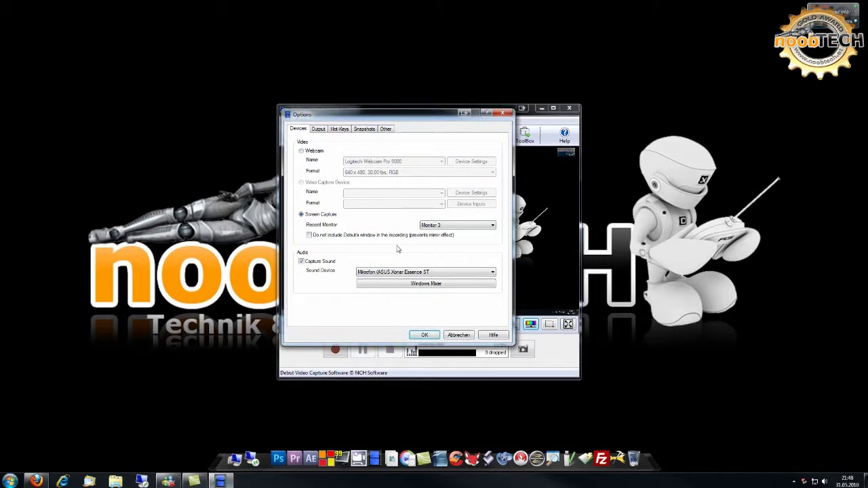
drag(413, 114, 686, 109)
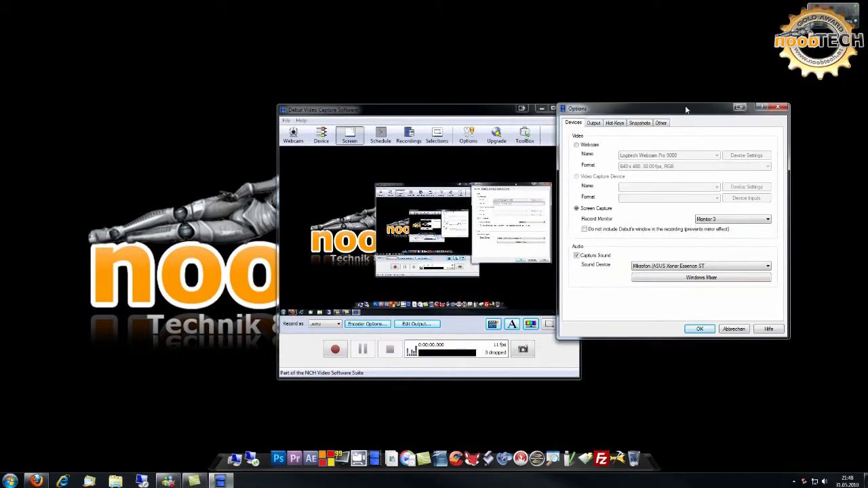
click(587, 231)
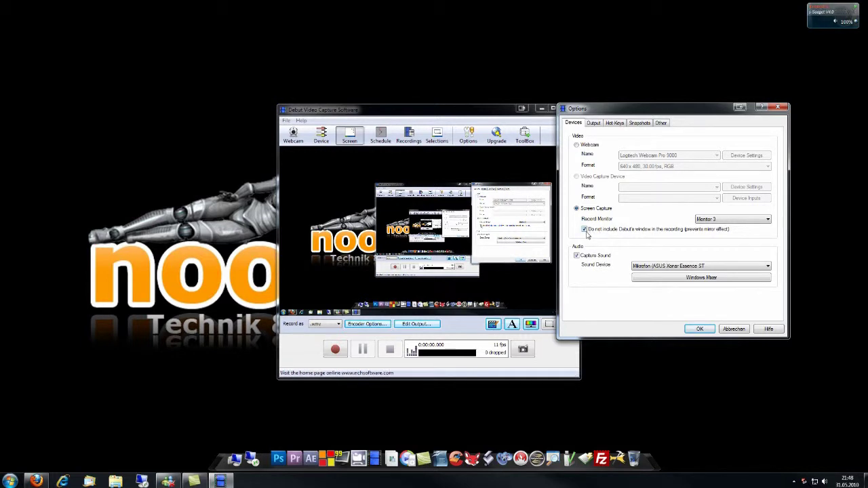
click(698, 330)
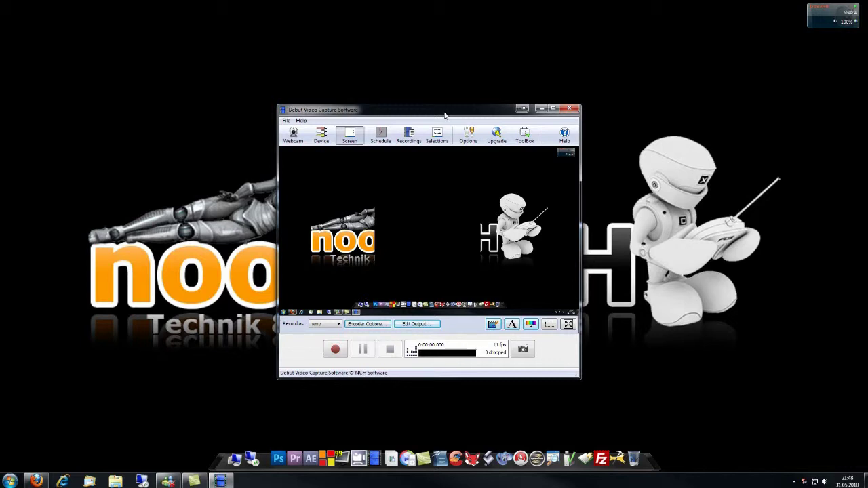
drag(445, 115, 483, 127)
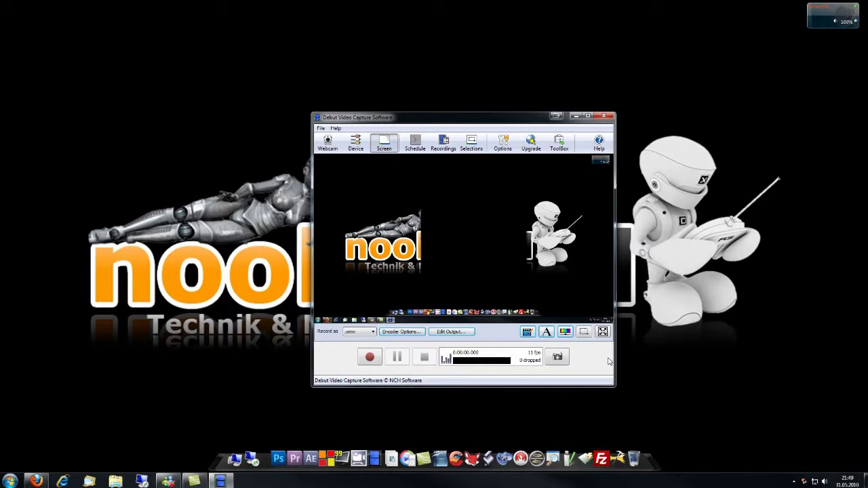
click(321, 128)
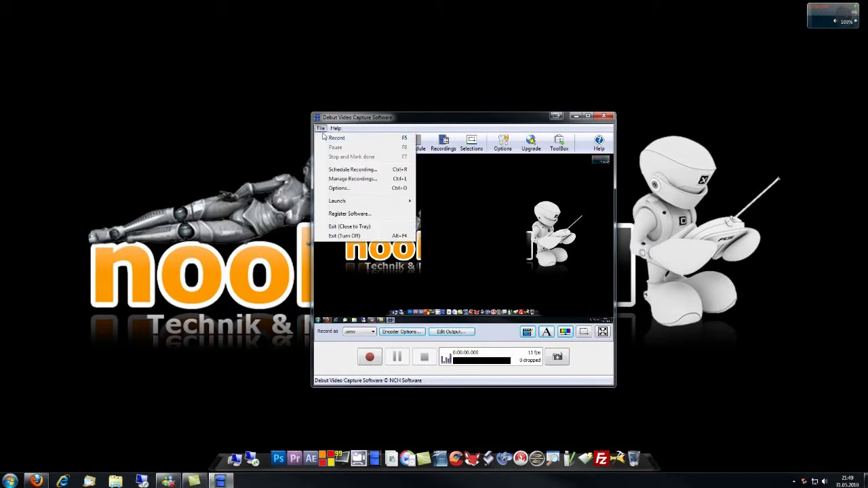
mouse_move(335, 128)
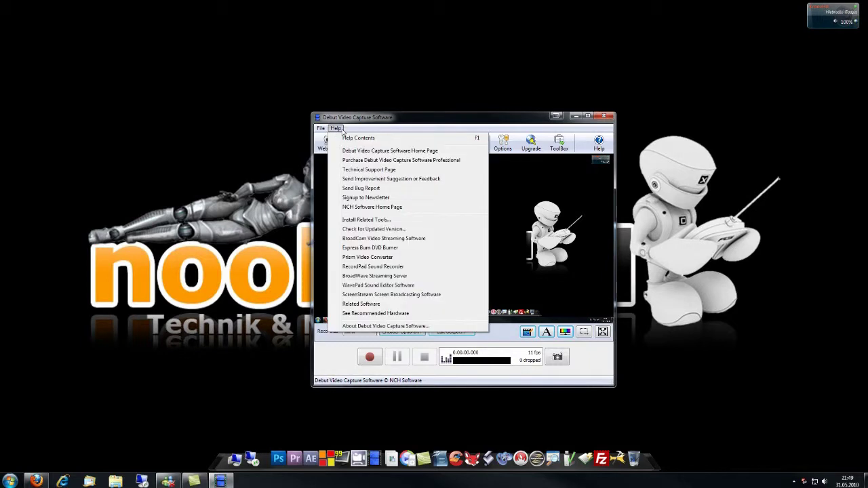
click(371, 128)
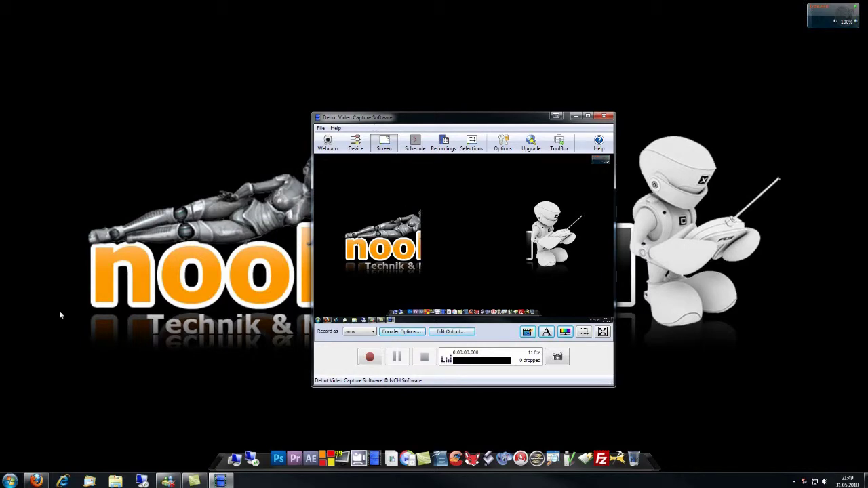
Step: Switch to Firefox to show the Debut product page and the NooBTECH.at home page
click(37, 480)
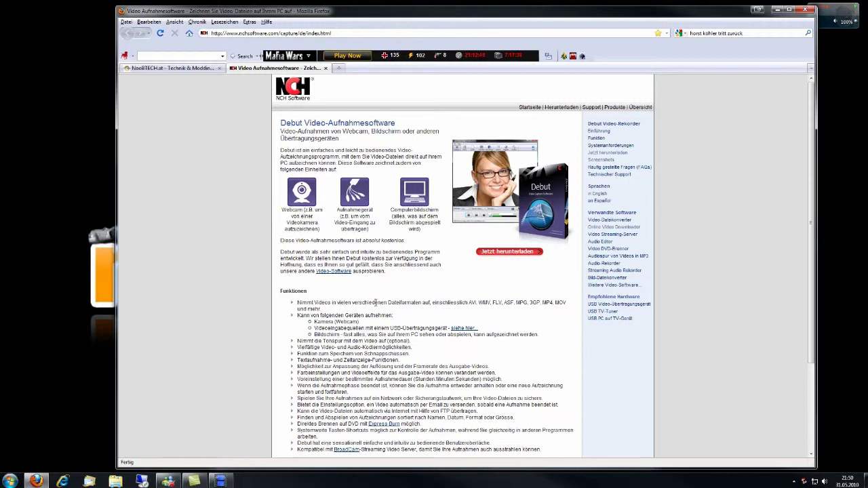
click(202, 70)
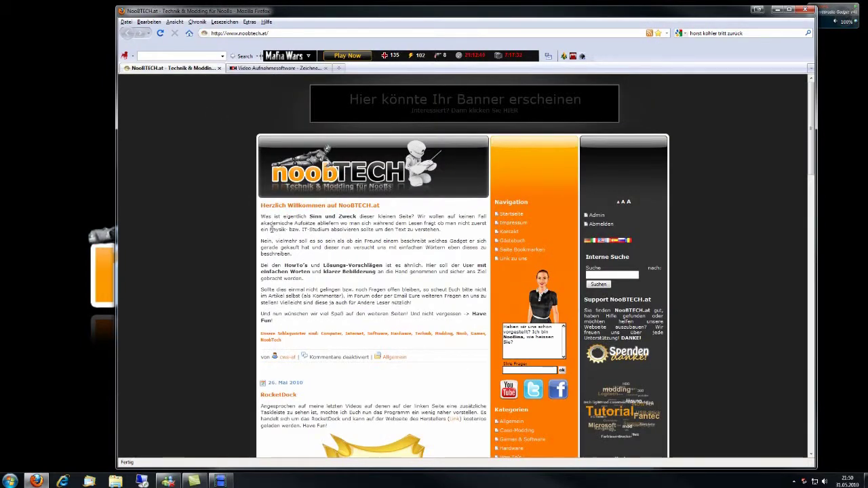